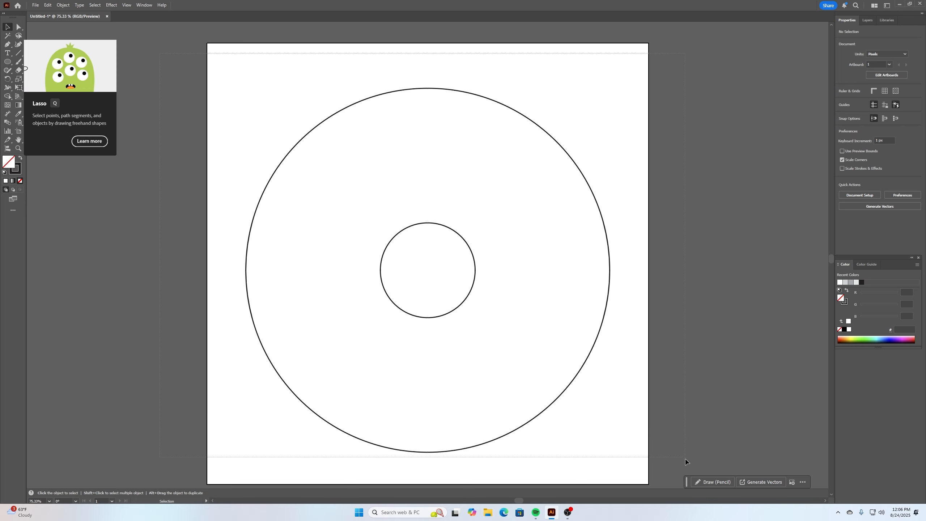
Make a blend between the large outer circle and the small inner circle
key("ctrl+a")
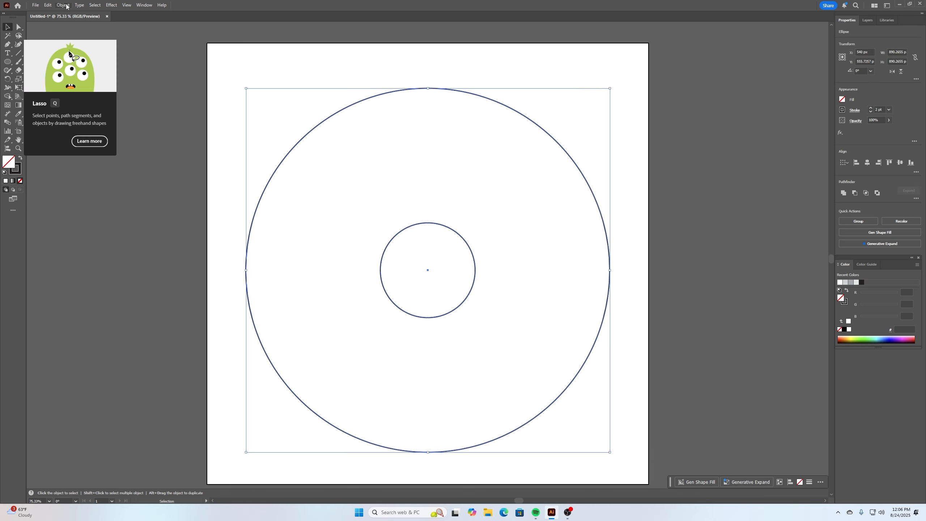
left_click(63, 4)
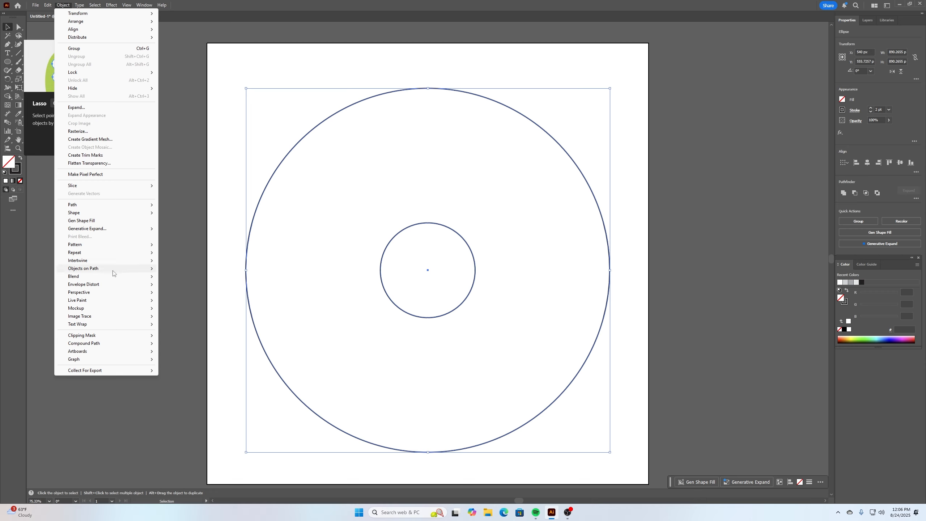
mouse_move(153, 277)
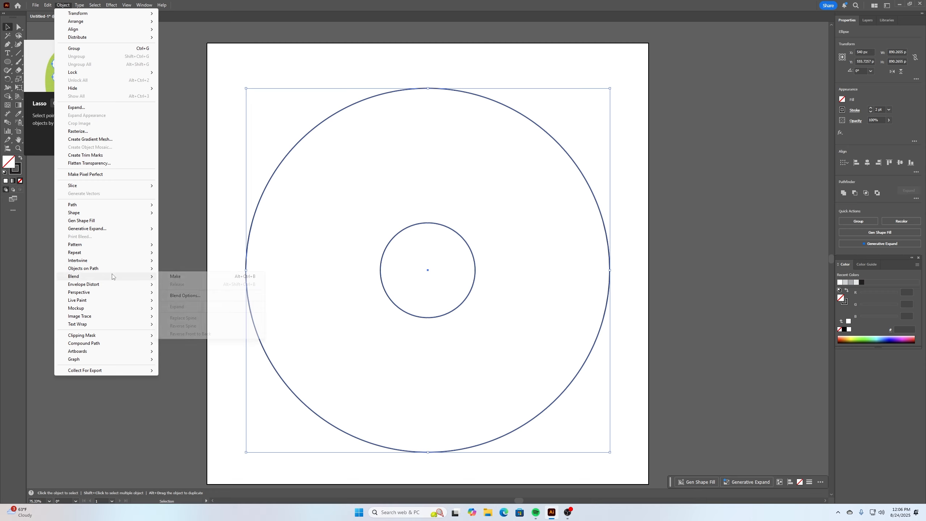
left_click(176, 277)
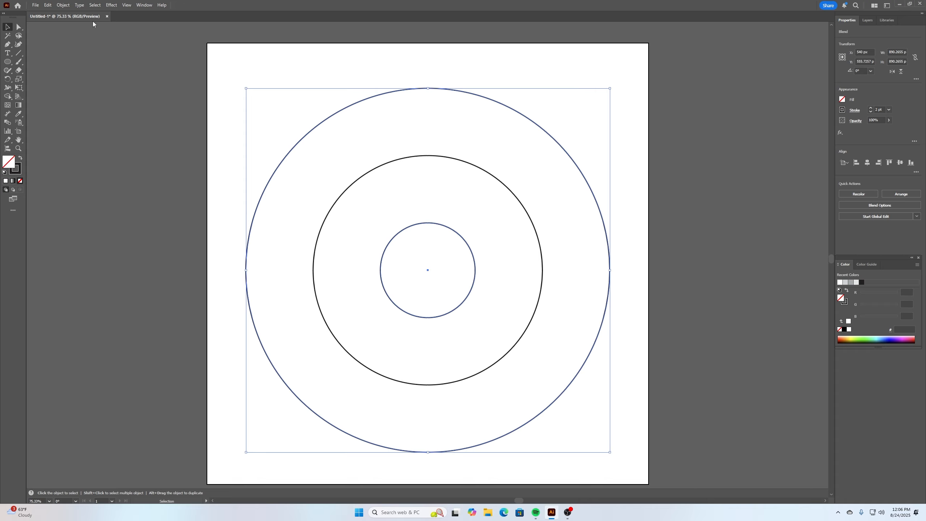
Set the blend's spacing to Specified Steps with 5 steps between the two circles
left_click(67, 6)
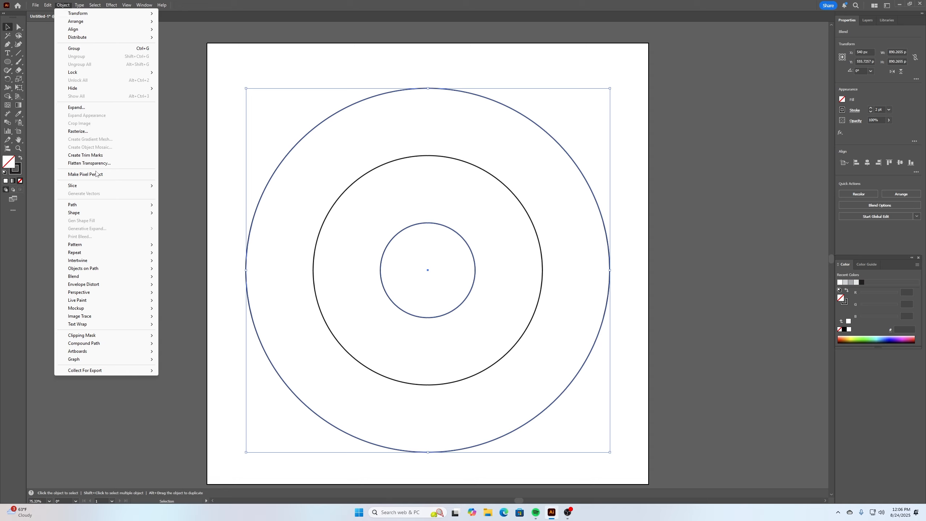
mouse_move(110, 278)
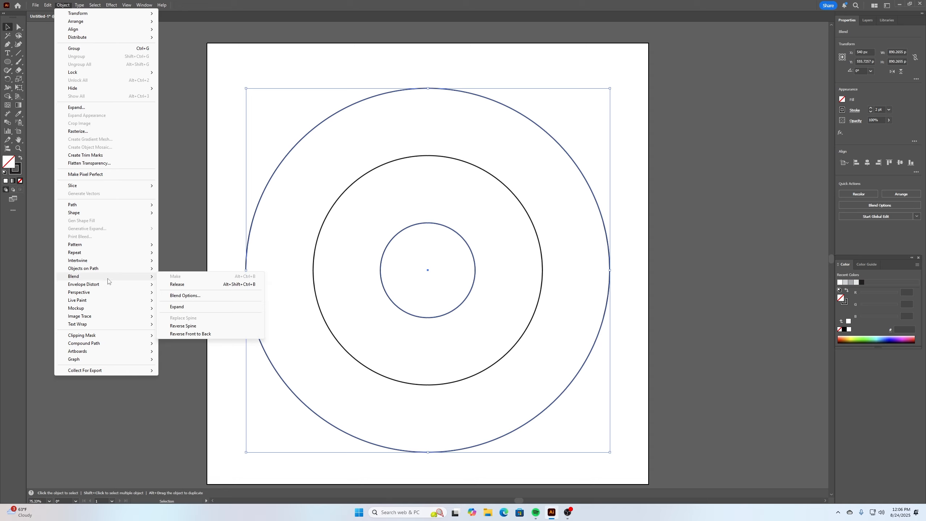
left_click(184, 296)
left_click(450, 226)
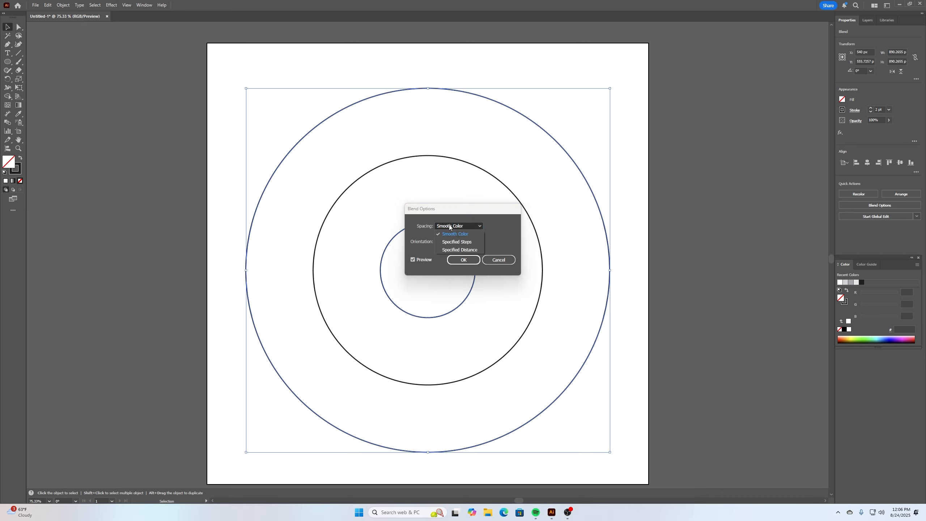
left_click(473, 243)
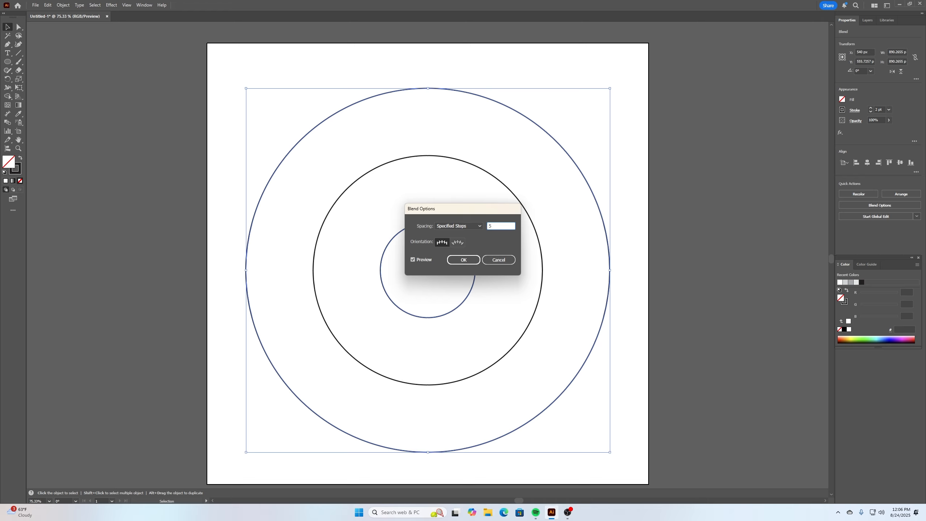
type("5")
left_click(463, 259)
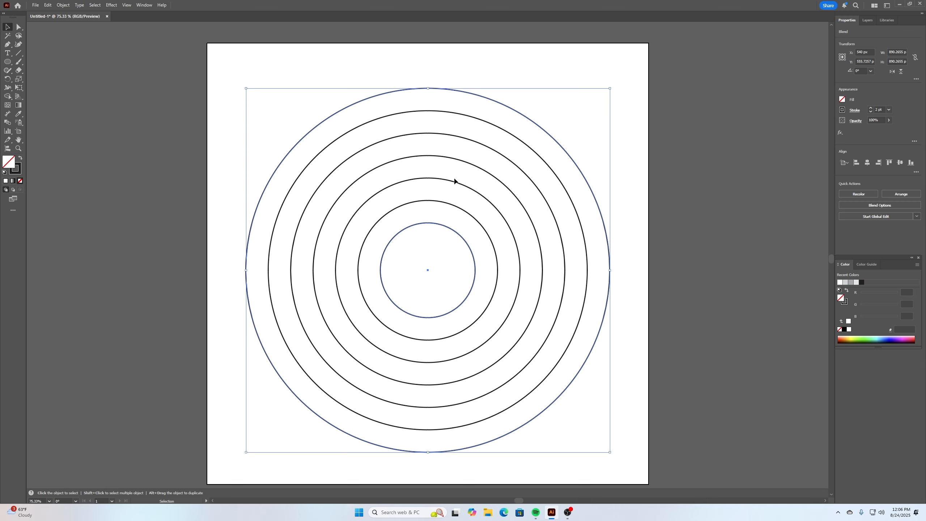
left_click(683, 256)
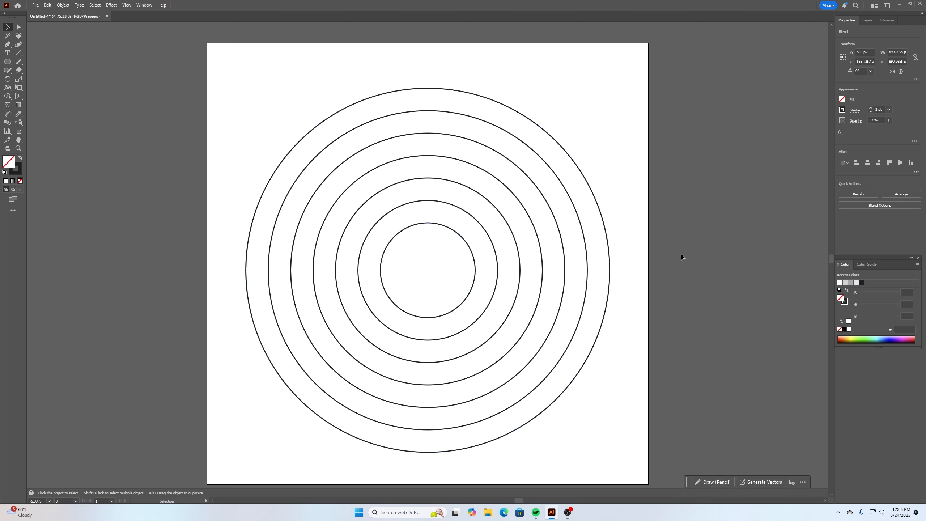
Expand the concentric circle blend into separate editable paths
left_click_drag(210, 87, 640, 445)
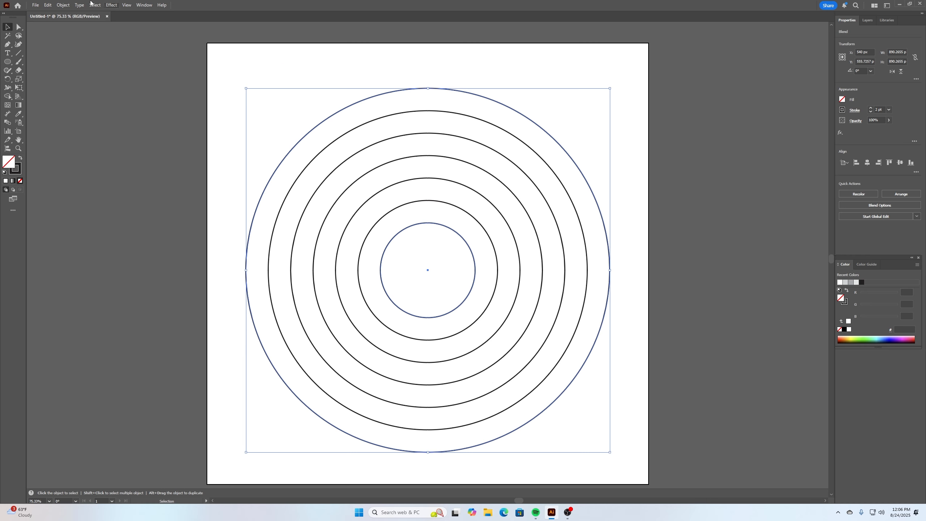
left_click(65, 5)
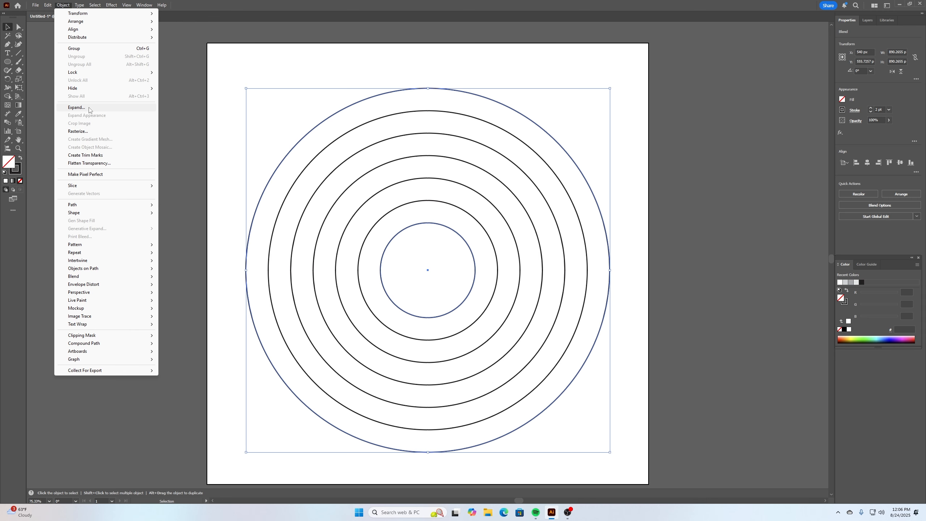
left_click(77, 107)
left_click(351, 255)
left_click(160, 178)
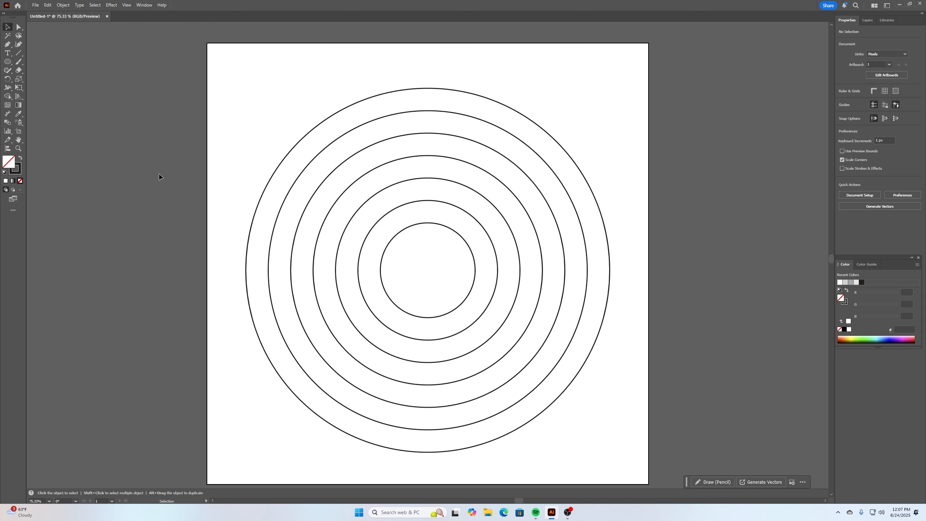
Cut the upper halves of all the concentric circles with Direct Selection and paste them in front at the same position
left_click(19, 26)
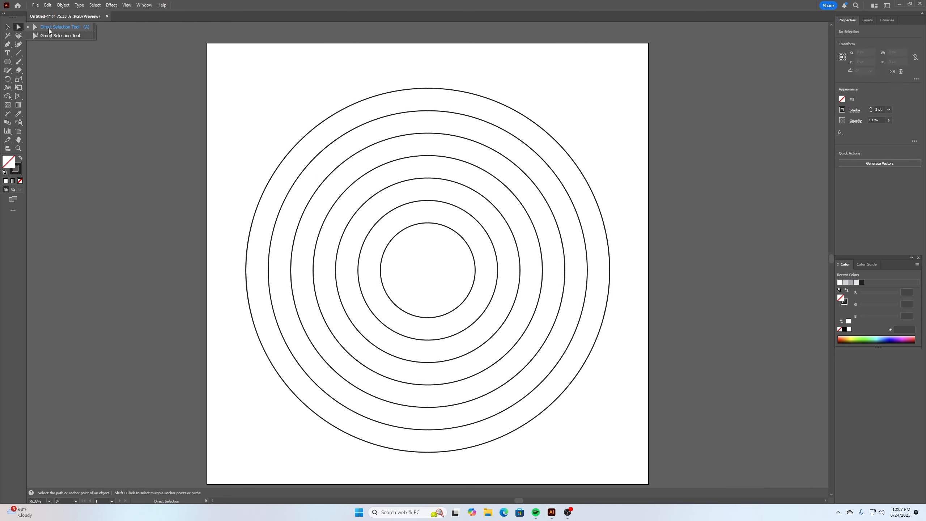
left_click(49, 29)
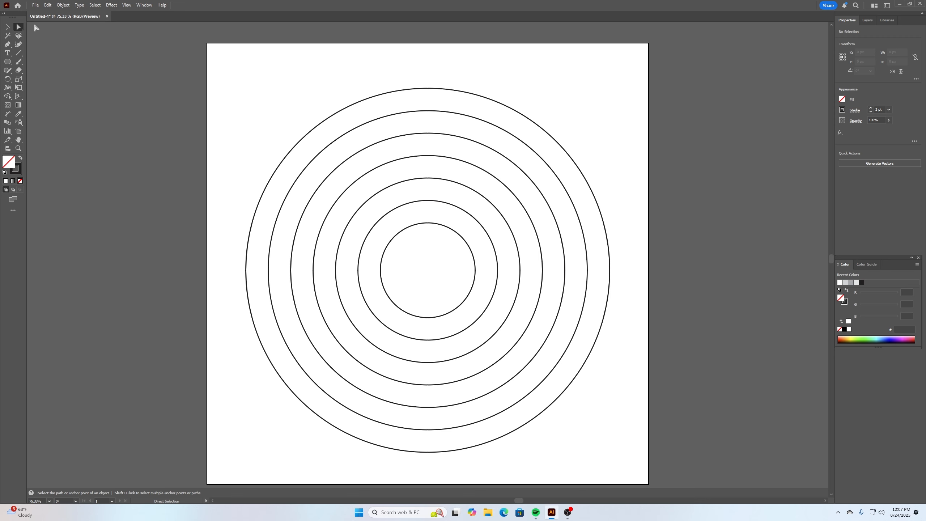
left_click_drag(233, 71, 638, 271)
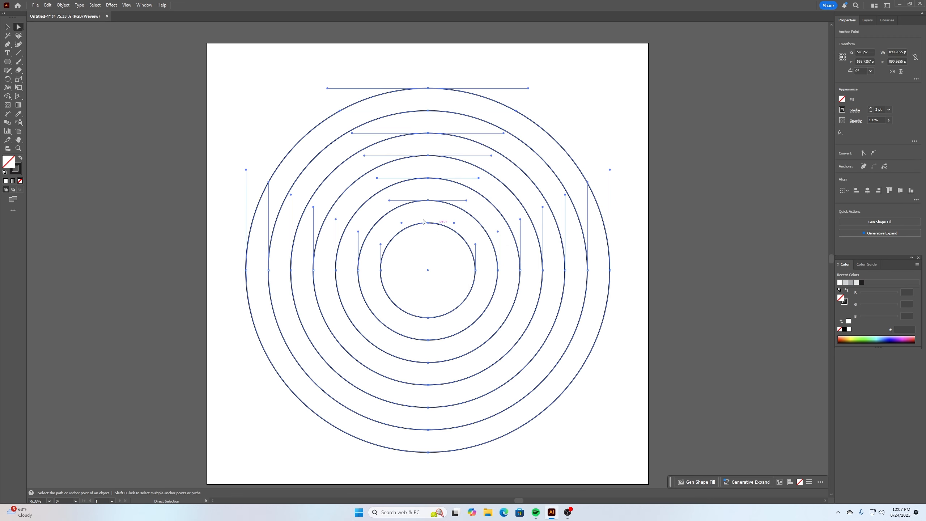
key("ctrl+c")
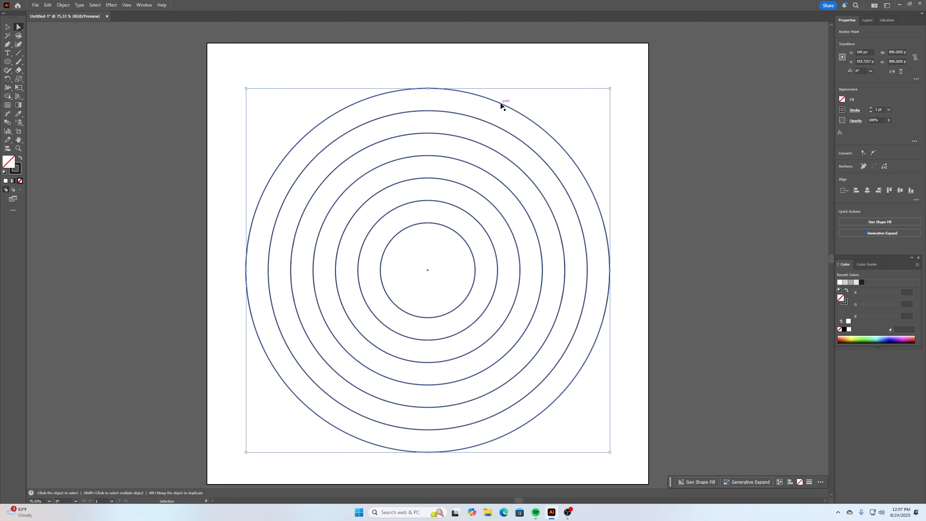
key("Delete")
key("ctrl")
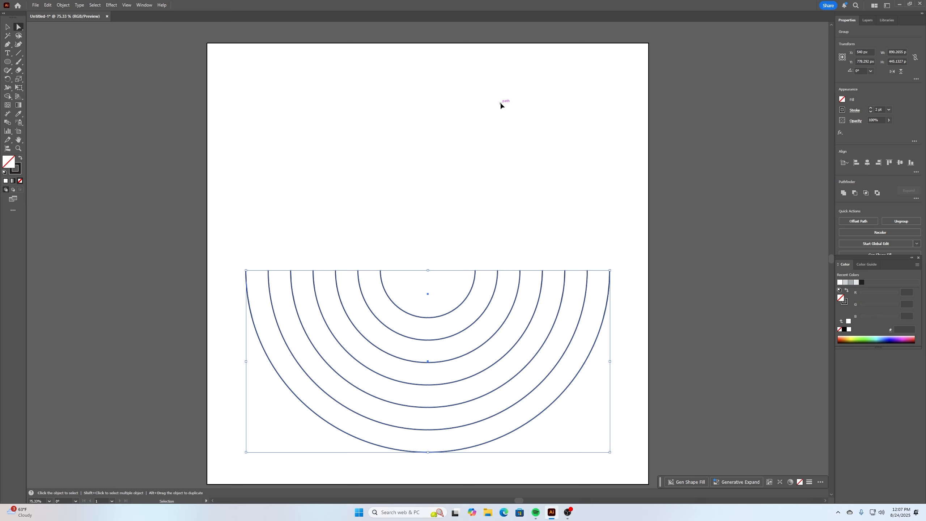
key("ctrl+f")
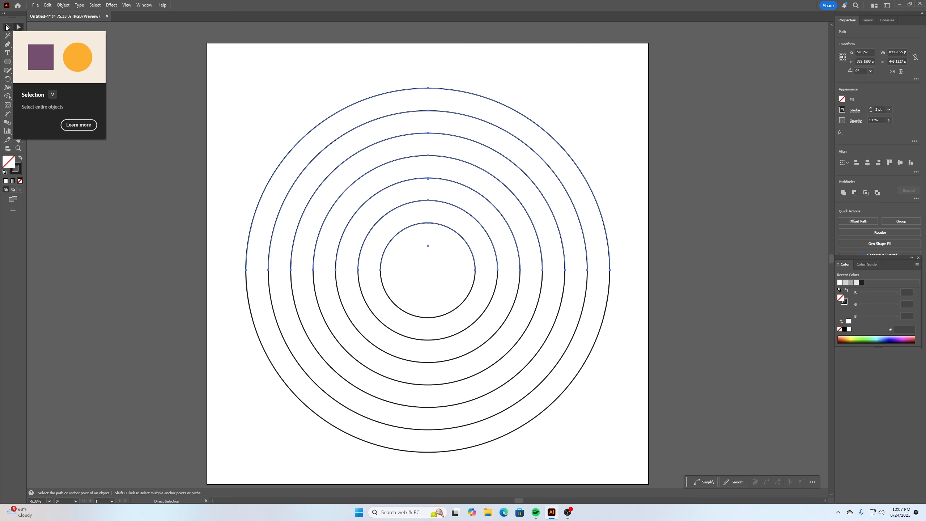
Move the upper half-arcs horizontally about 55 px to the right so their ends meet the neighbouring lower arcs
left_click(6, 27)
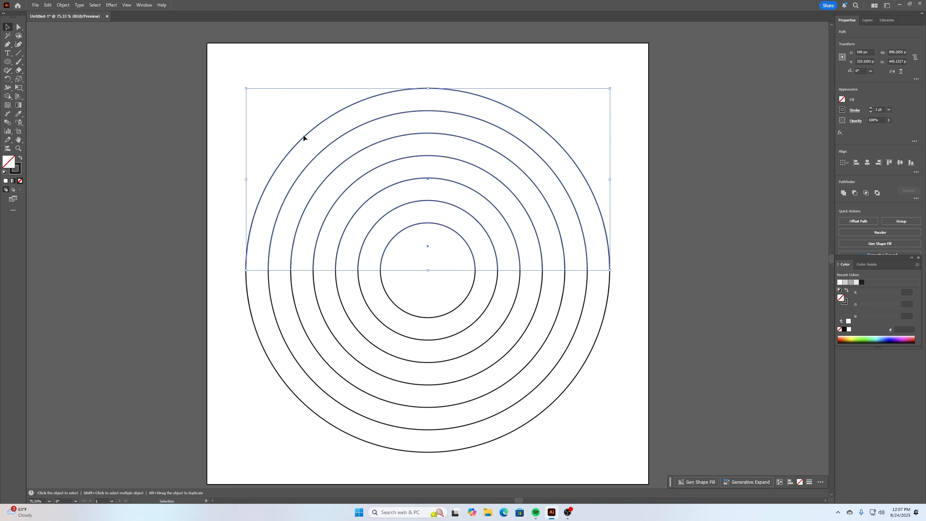
left_click_drag(303, 141, 325, 140)
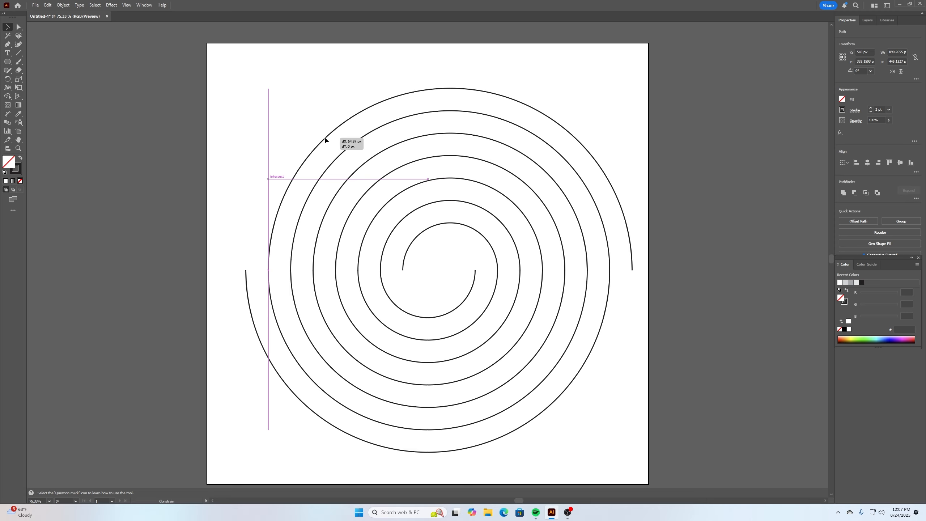
left_click_drag(326, 139, 324, 138)
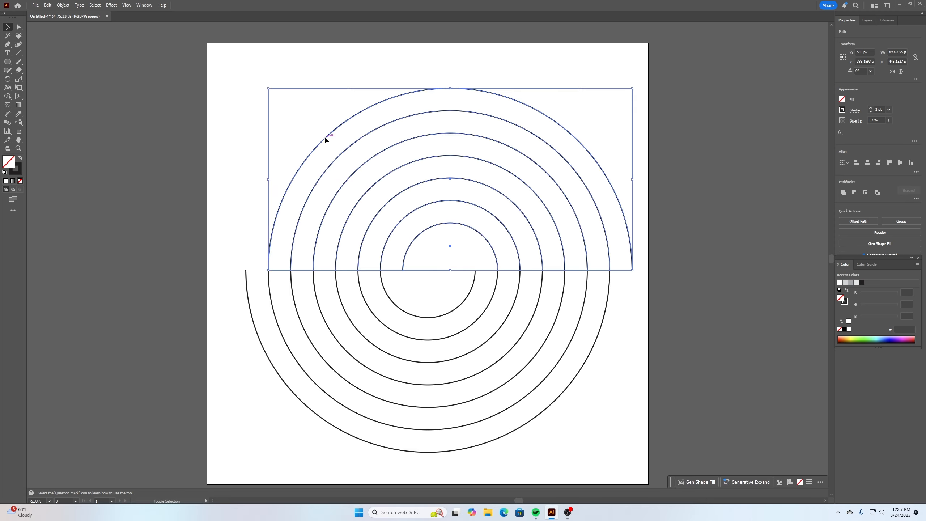
left_click(209, 180)
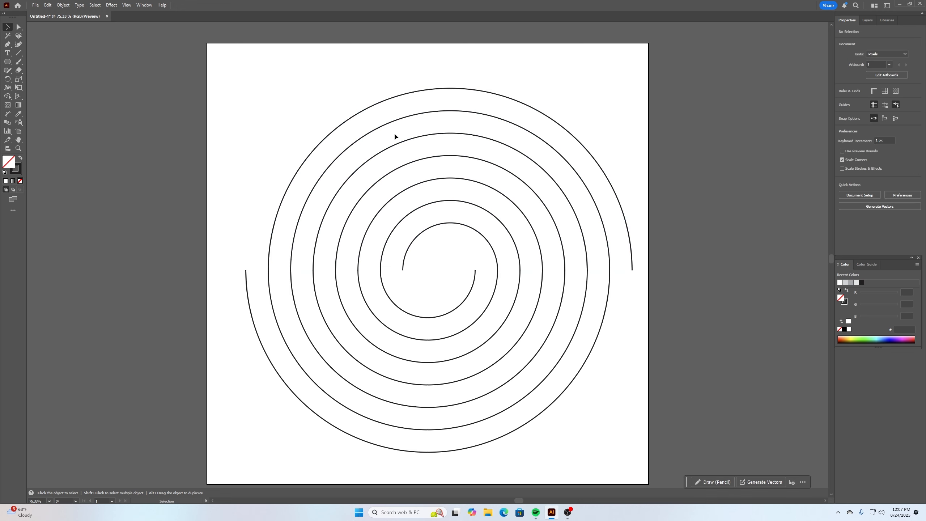
Delete the alternating half-arcs of one interleaved spiral, starting from the innermost lower arc, leaving a single spiral
left_click(18, 27)
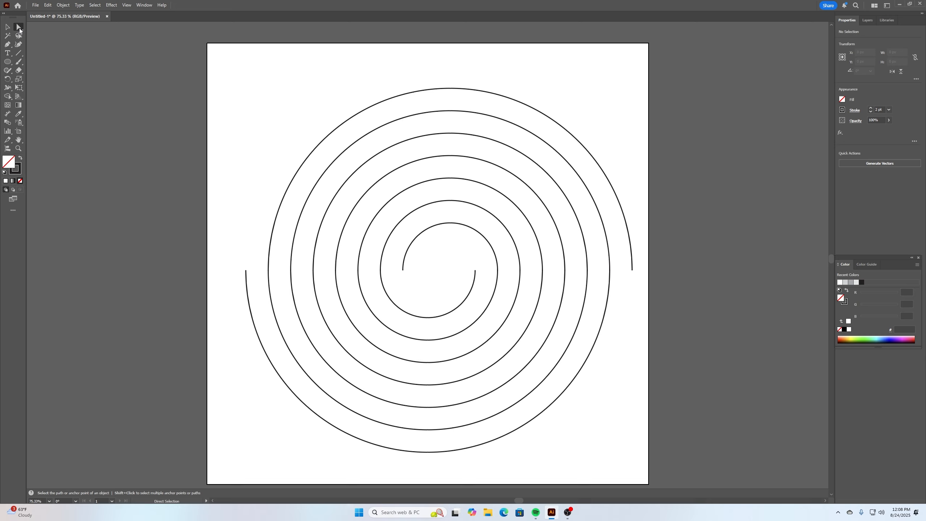
left_click(19, 30)
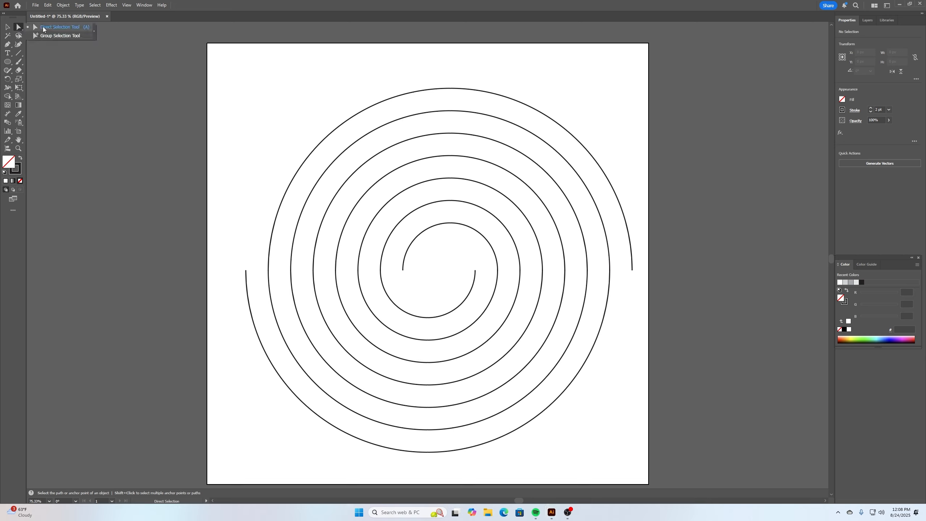
left_click(43, 28)
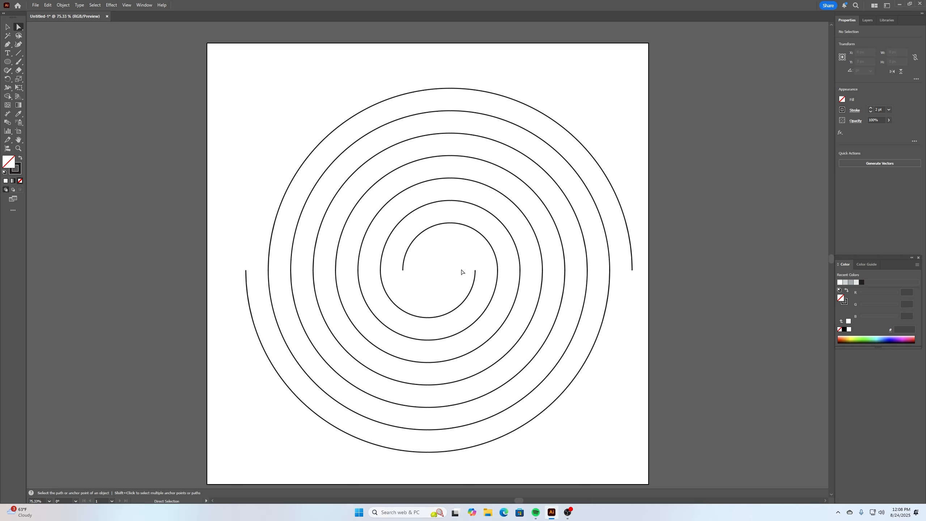
left_click(475, 281)
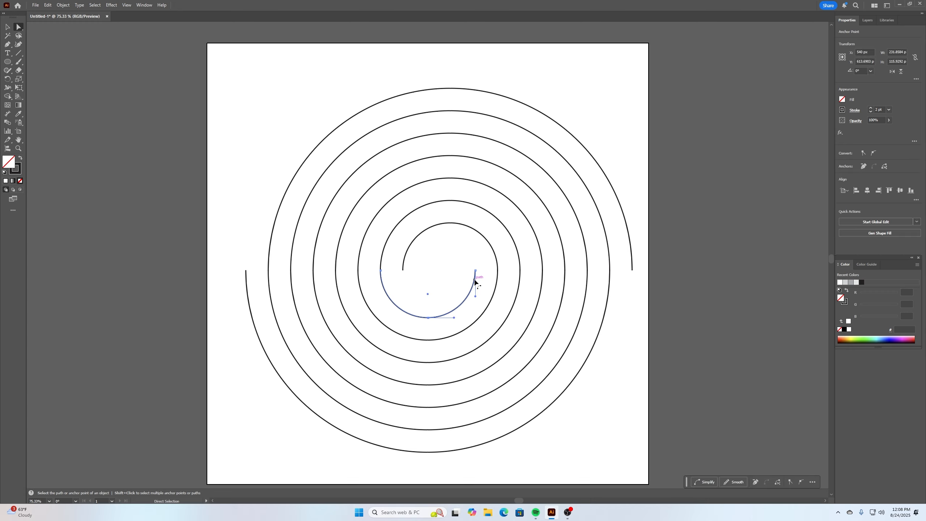
key("Delete")
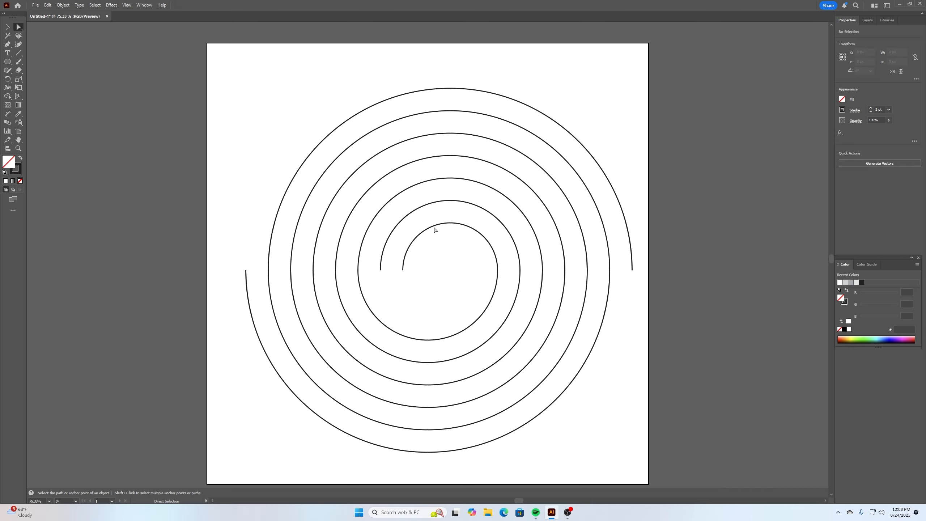
left_click(428, 203)
key("Delete")
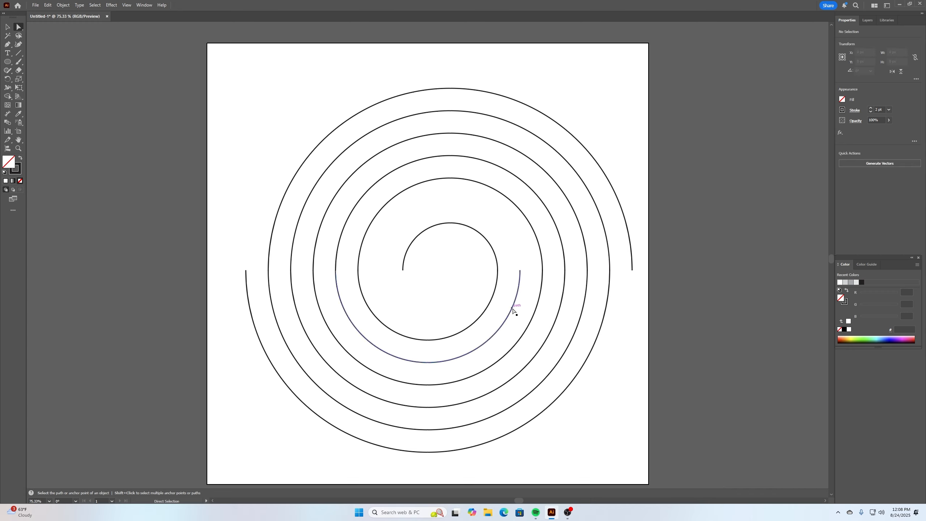
left_click(513, 310)
key("Delete")
key("Delete")
left_click(564, 266)
key("Delete")
key("Delete")
left_click(564, 290)
key("Delete")
key("Delete")
left_click(610, 267)
key("Delete")
key("Delete")
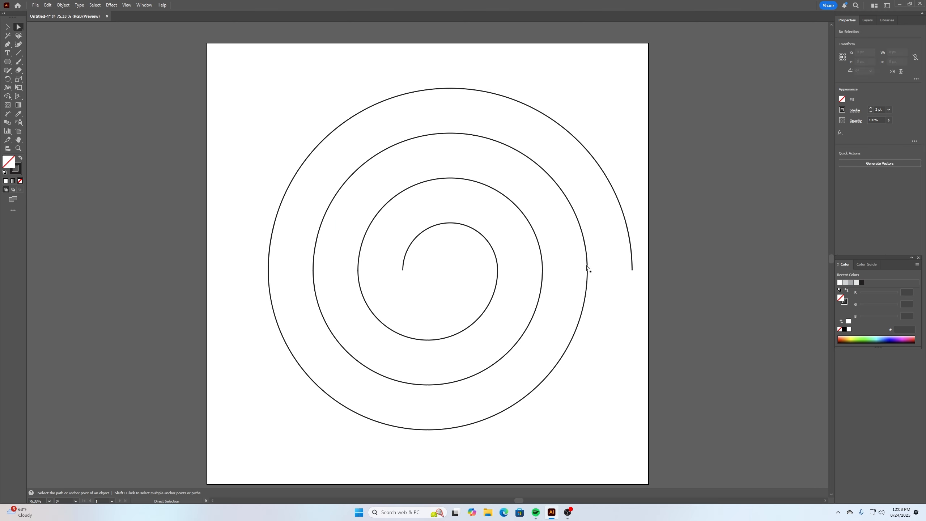
Join the remaining arcs into one spiral path and move it to the artboard's horizontal centre at X 540 px
key("v")
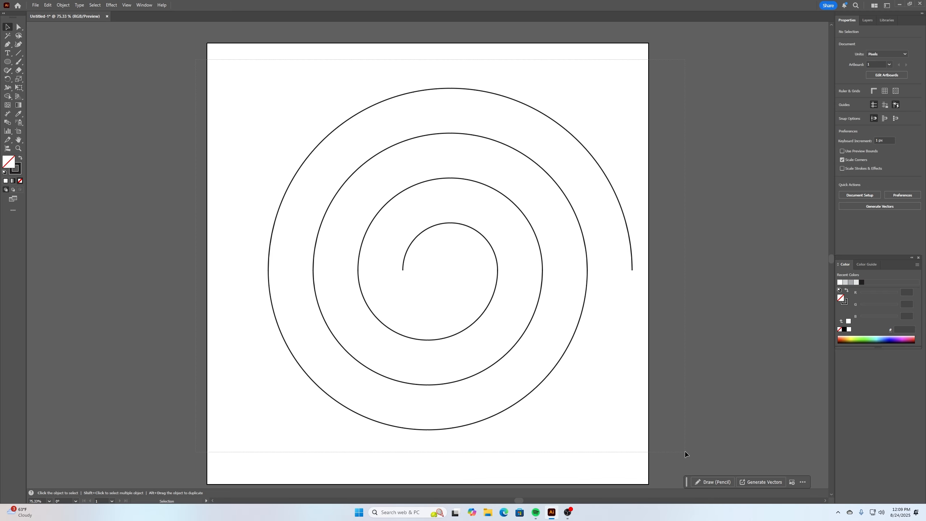
key("ctrl+a")
key("a")
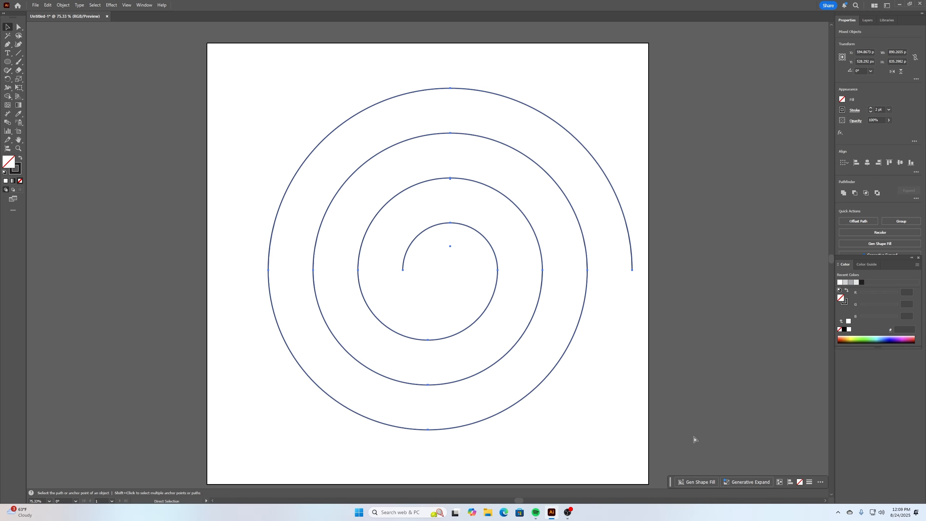
key("v")
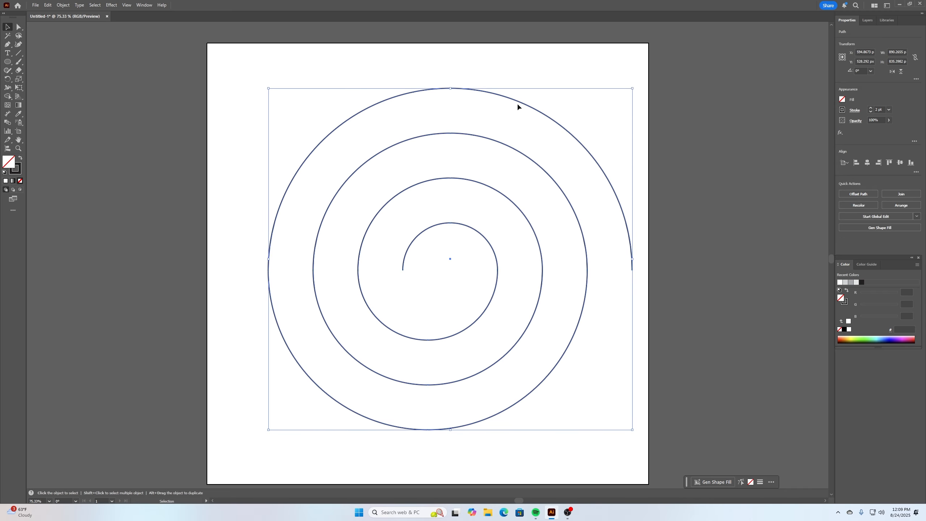
left_click_drag(522, 106, 501, 105)
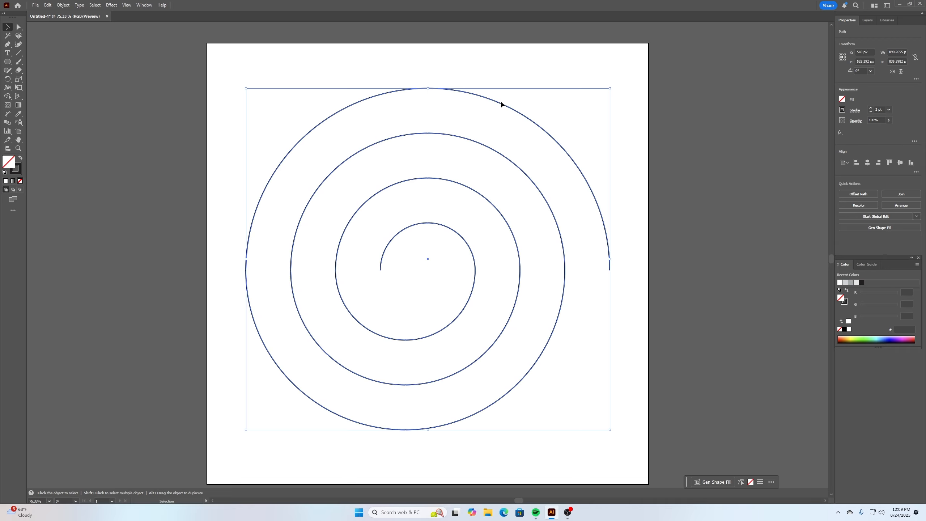
left_click(248, 59)
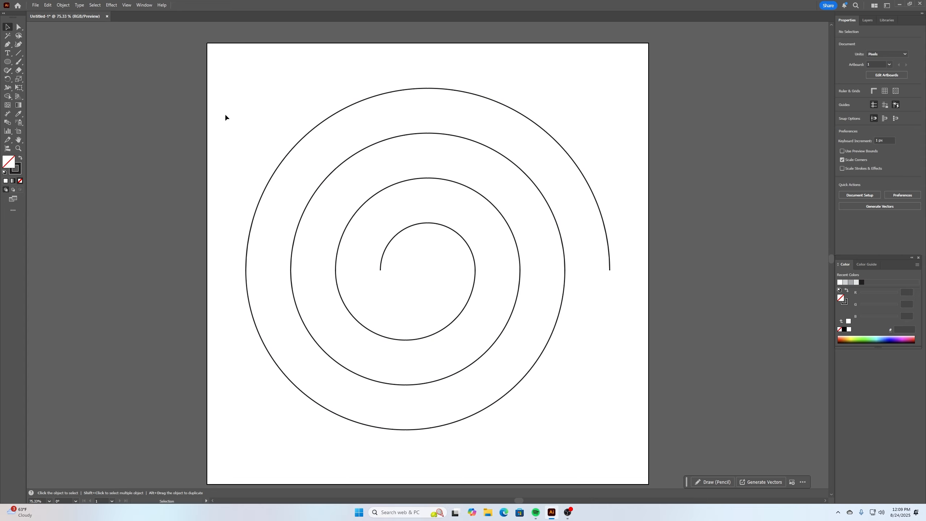
Place placeholder text along the spiral with the Type on a Path tool, starting at the spiral's inner end
left_click(11, 54)
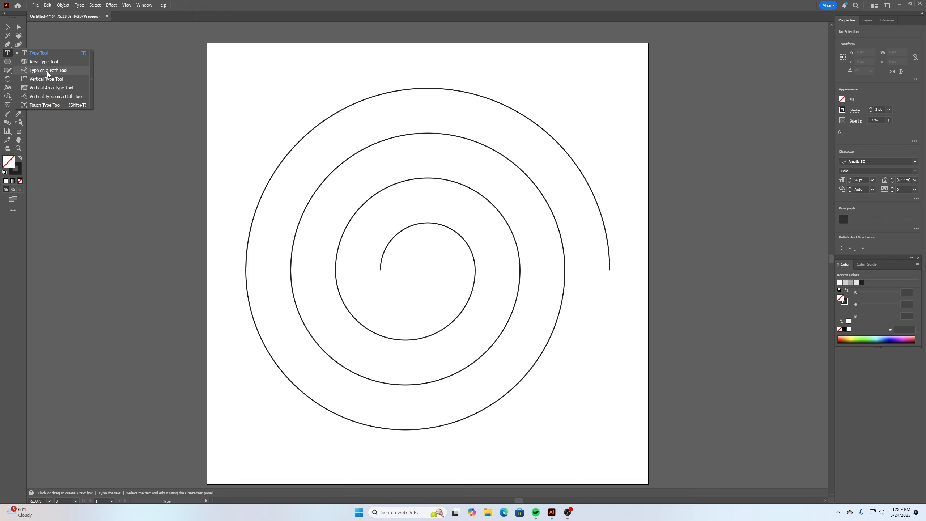
left_click(47, 71)
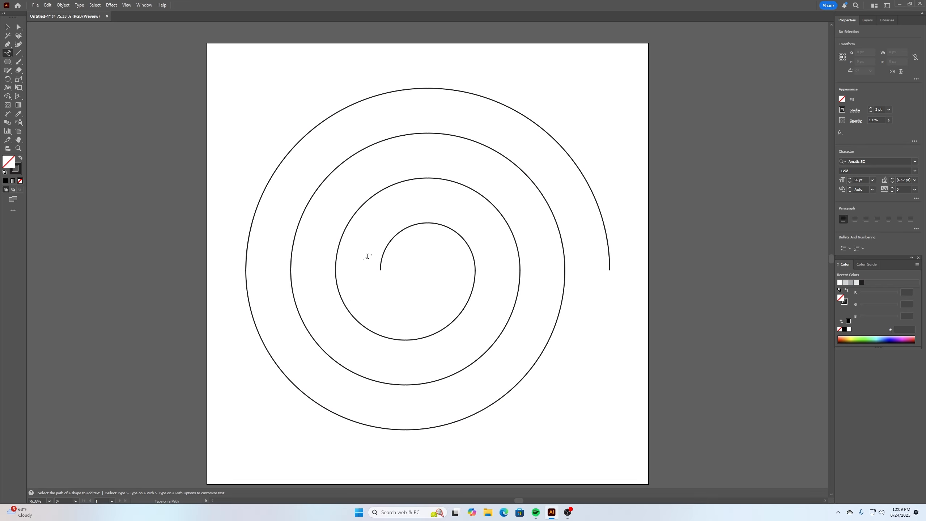
left_click(381, 260)
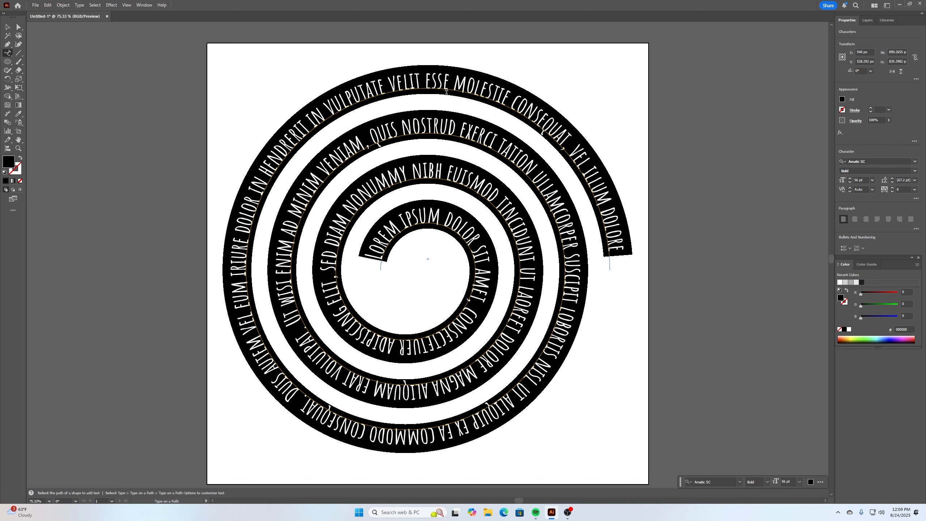
left_click(8, 27)
Try aligning the spiral text to its path by Center in the Type on a Path options
left_click(7, 53)
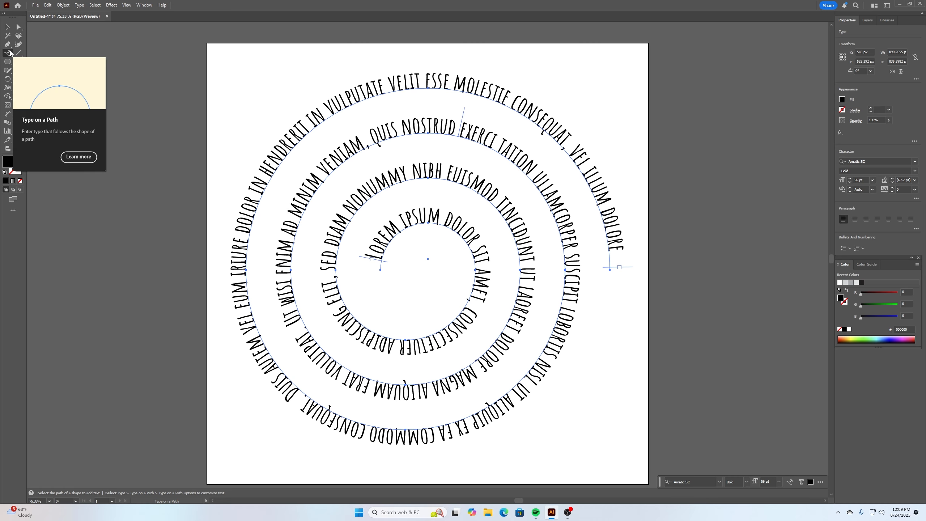
left_click(790, 482)
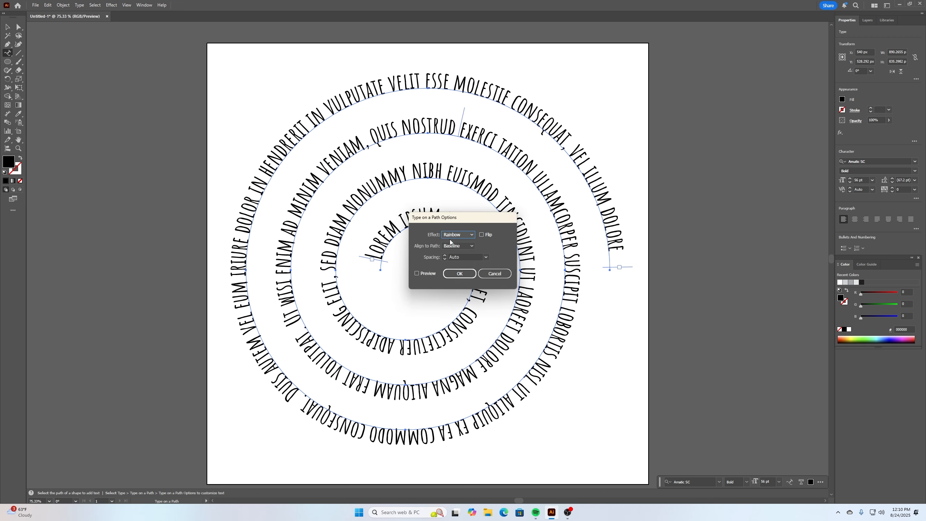
left_click(464, 247)
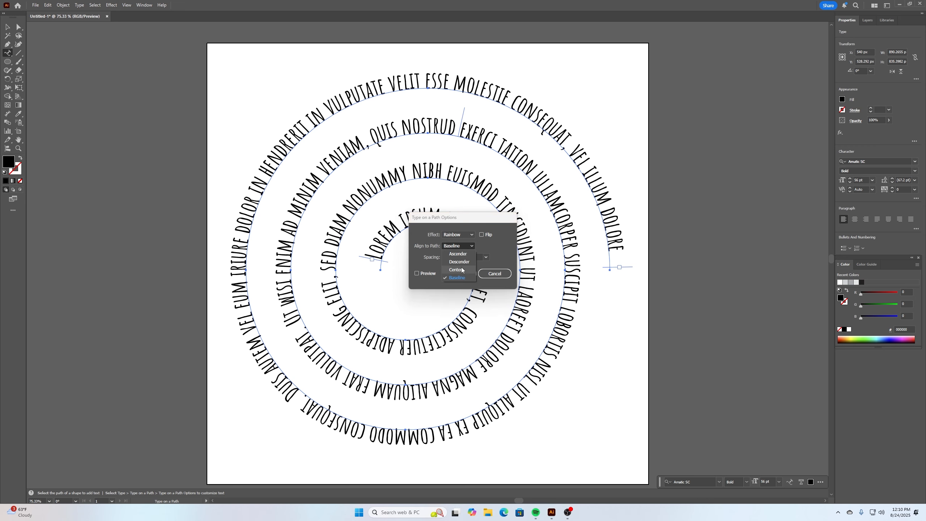
left_click(456, 270)
left_click(459, 273)
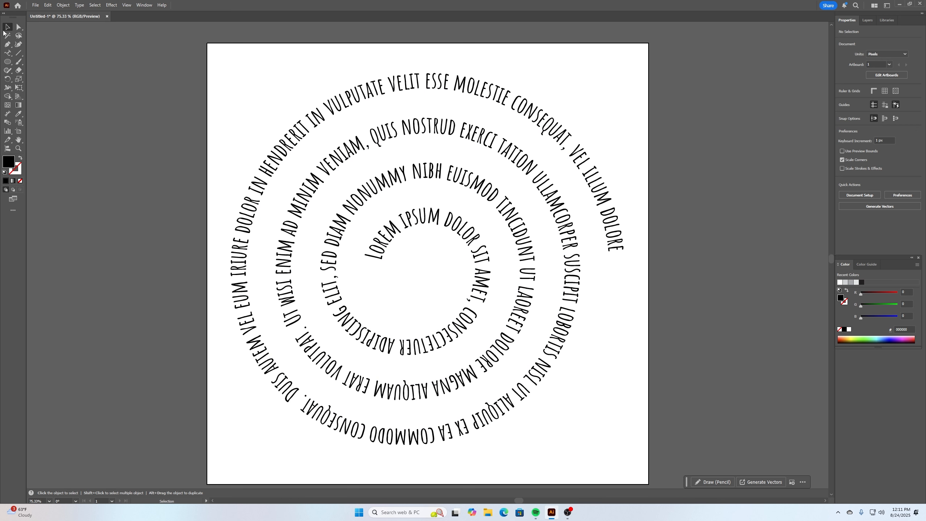
Try shifting the text's start bracket at the spiral's inner end with Direct Selection
left_click(19, 27)
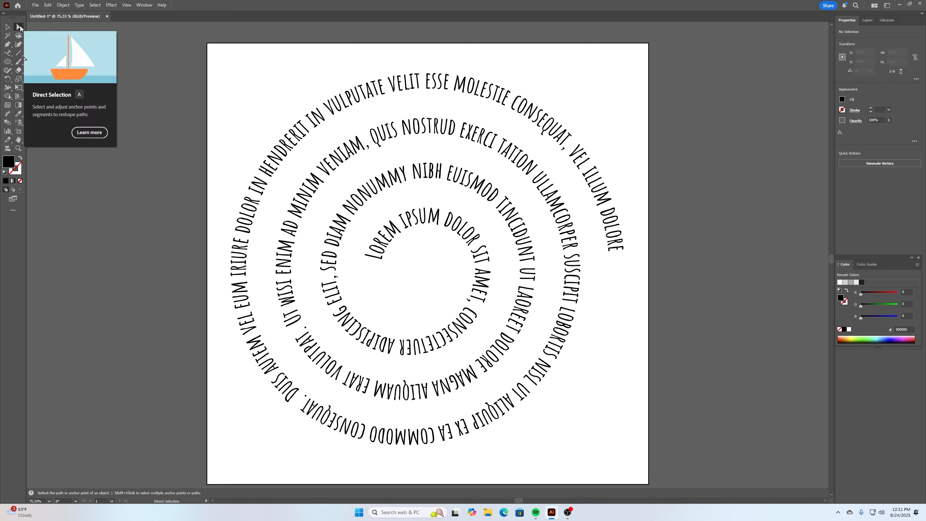
left_click(377, 86)
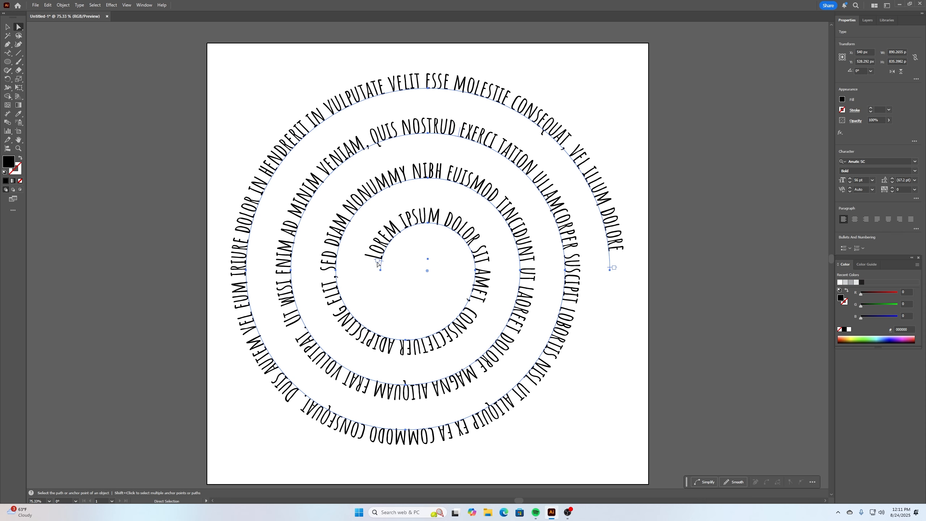
key("t")
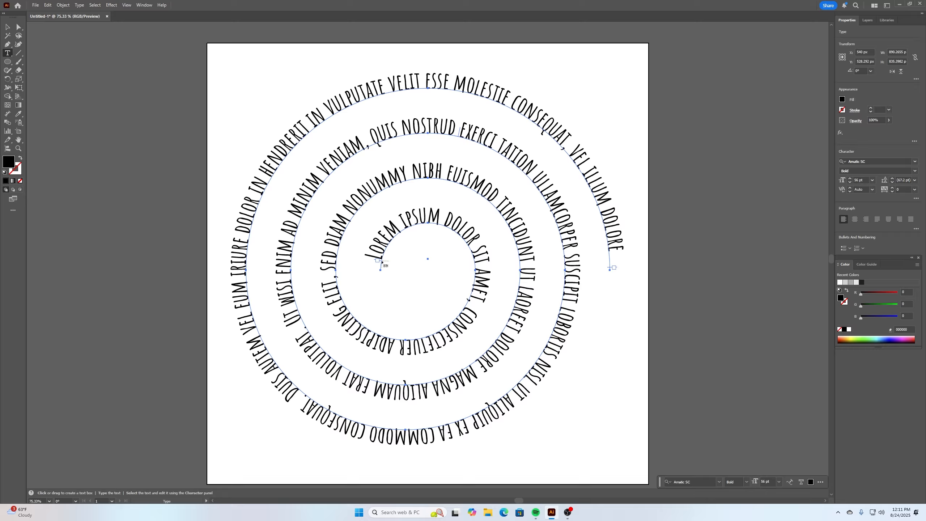
key("a")
mouse_move(381, 261)
left_mouse_down()
mouse_move(434, 232)
mouse_move(460, 272)
mouse_move(453, 290)
mouse_move(435, 249)
mouse_move(394, 247)
mouse_move(377, 259)
left_mouse_up()
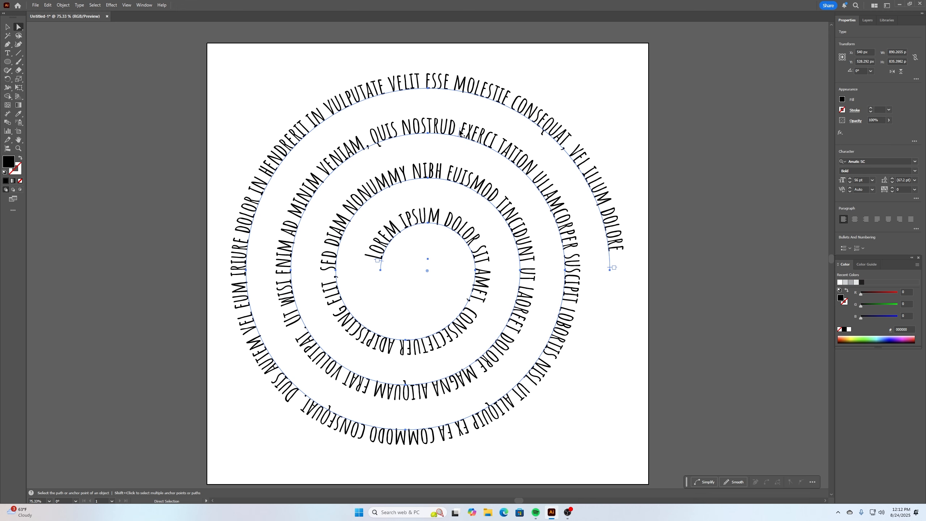
Try flipping the text to the inner side of the spiral by its middle bracket, and undo the flip
left_click_drag(460, 133, 457, 142)
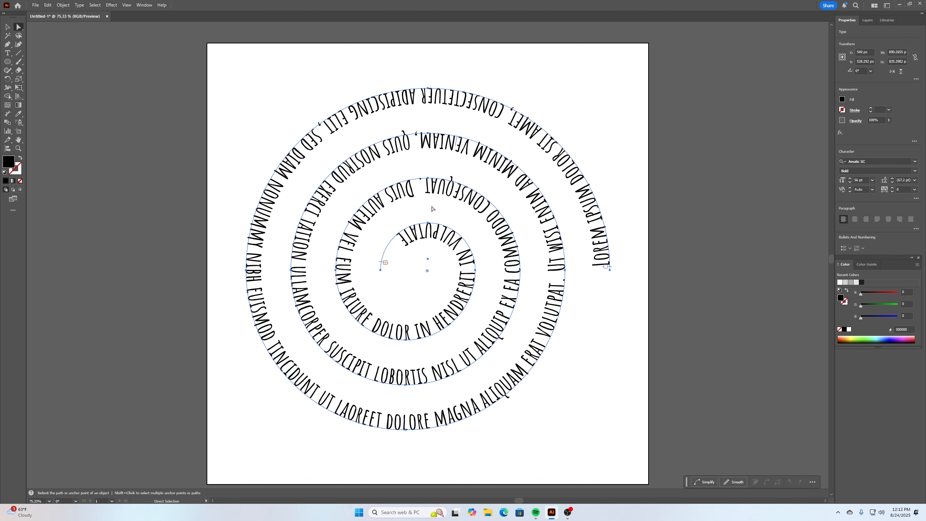
key("ctrl+z")
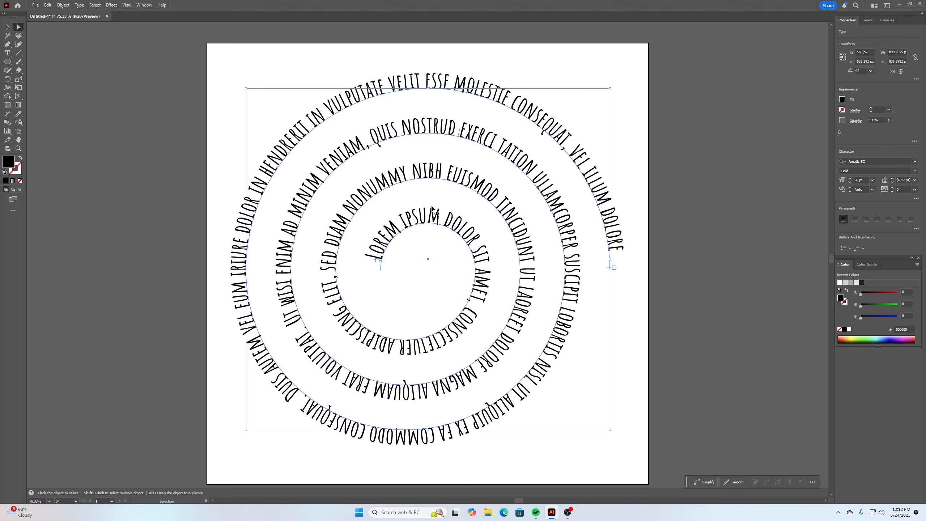